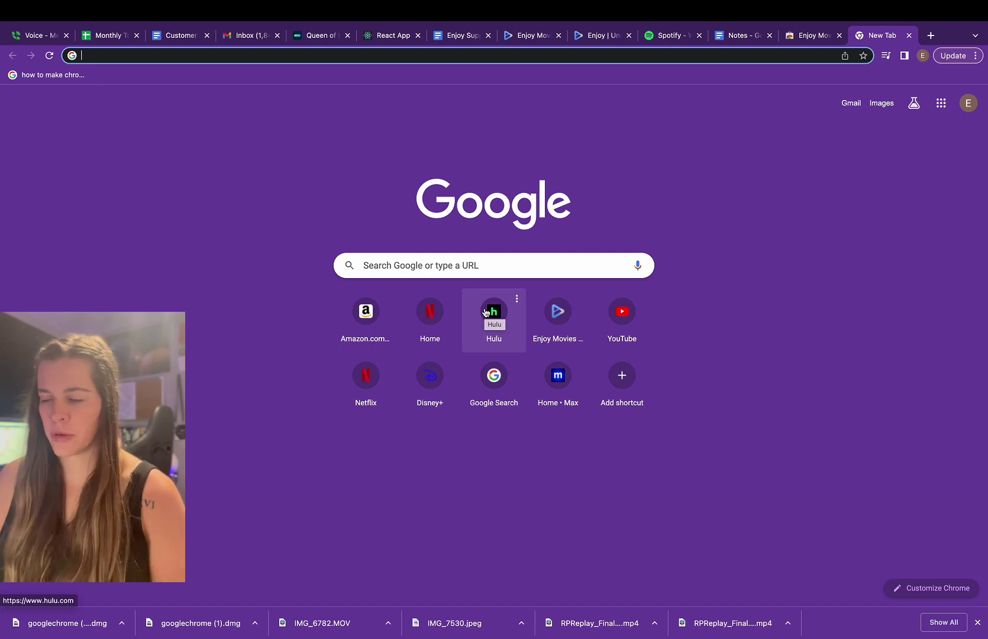
Search for Google Chrome browser and download the macOS installer from the sponsored result
click(435, 266)
click(497, 297)
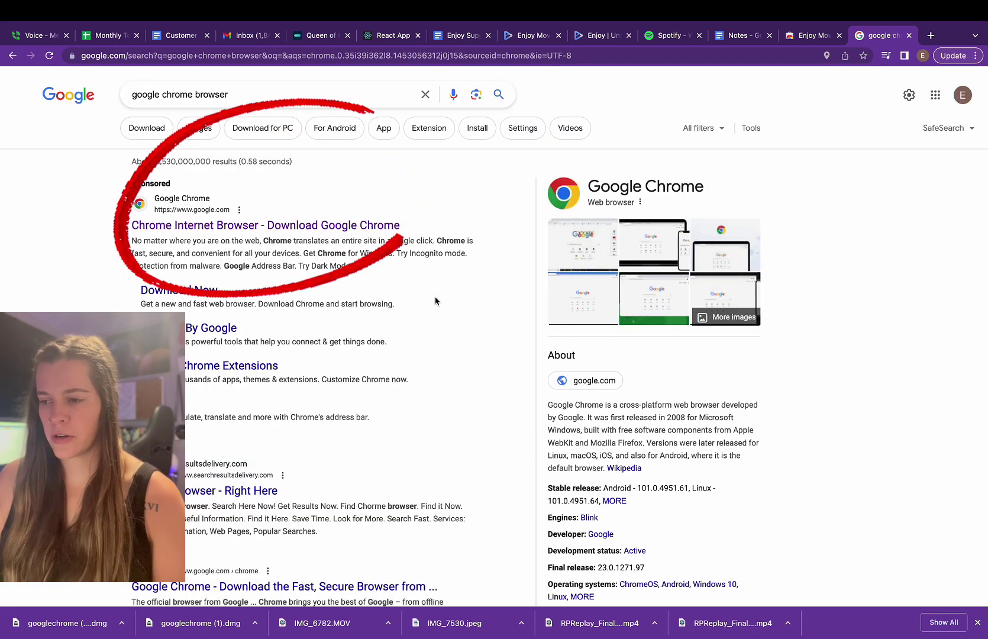
click(254, 227)
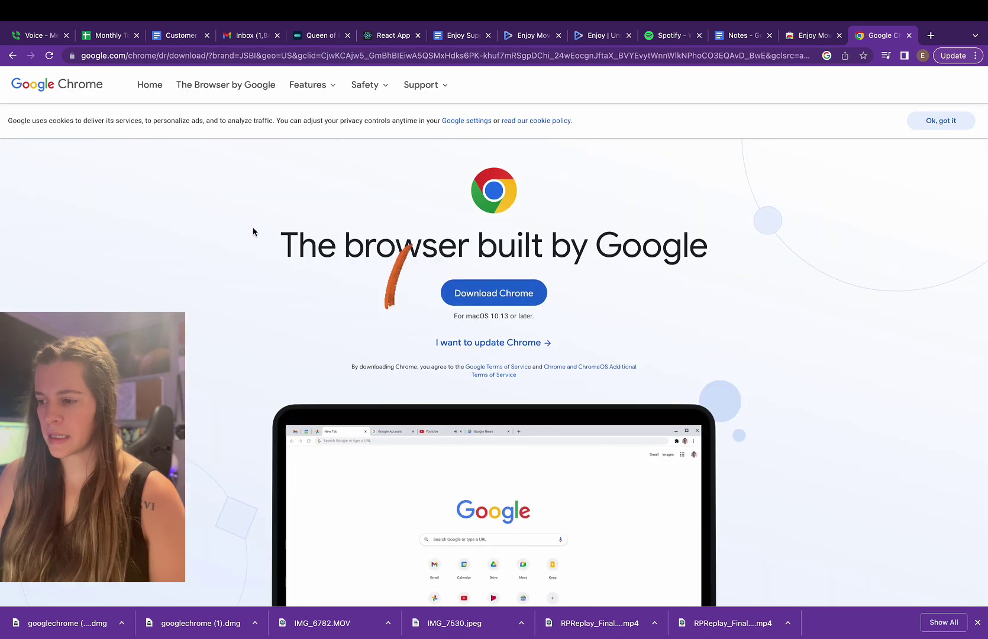
click(498, 293)
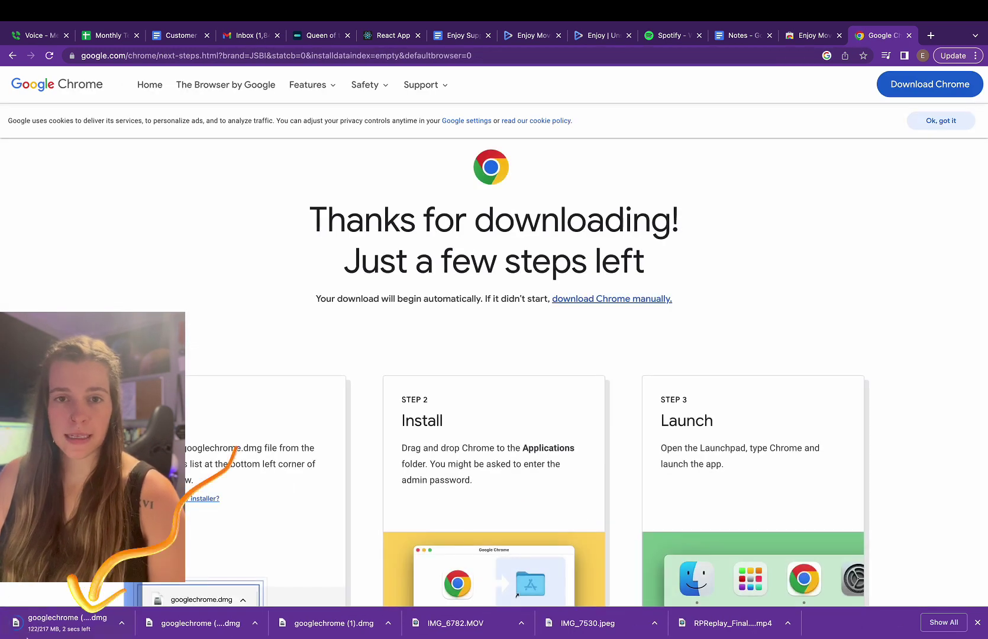
Open googlechrome.dmg, drag Chrome to Applications, and keep the existing copy instead of replacing it
click(71, 627)
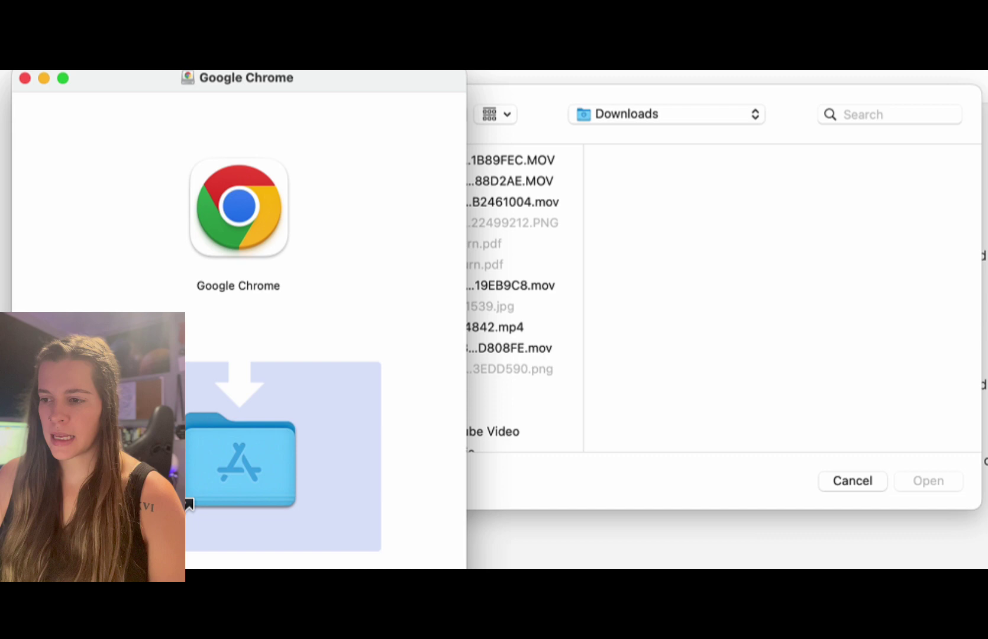
drag(247, 216, 259, 472)
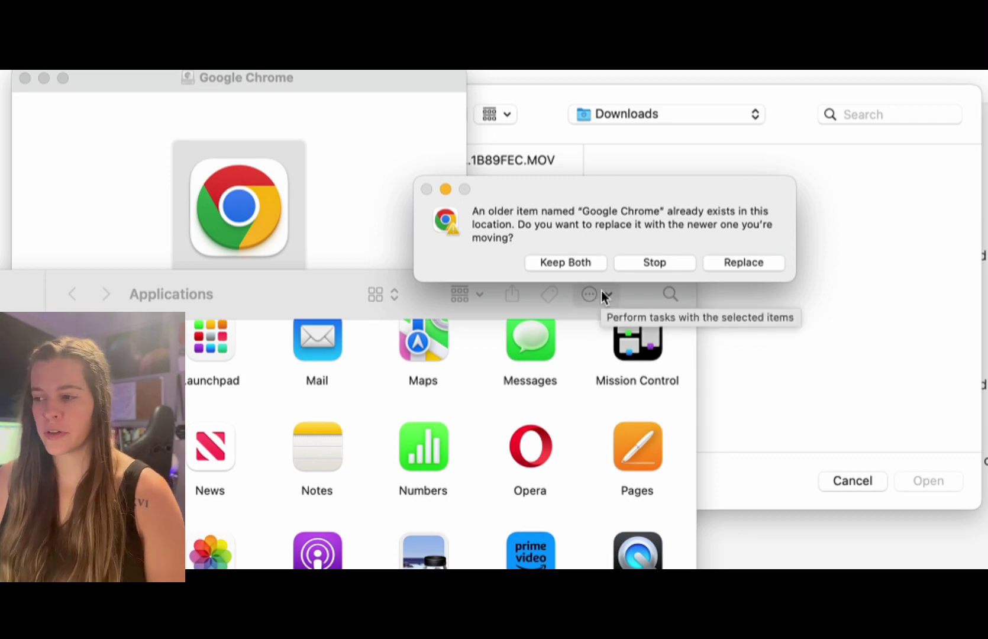
click(662, 265)
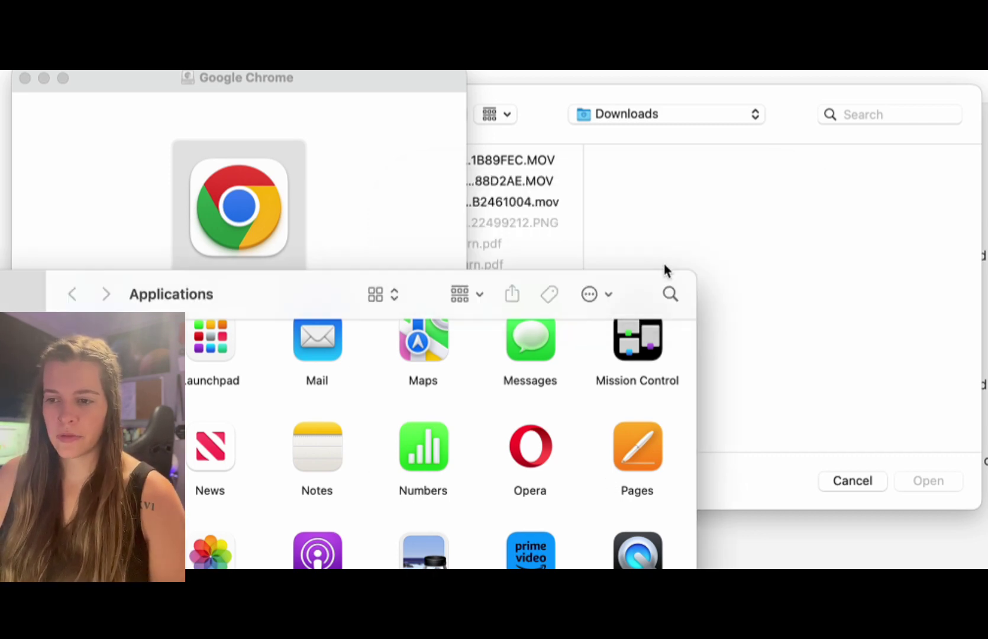
key(super+w)
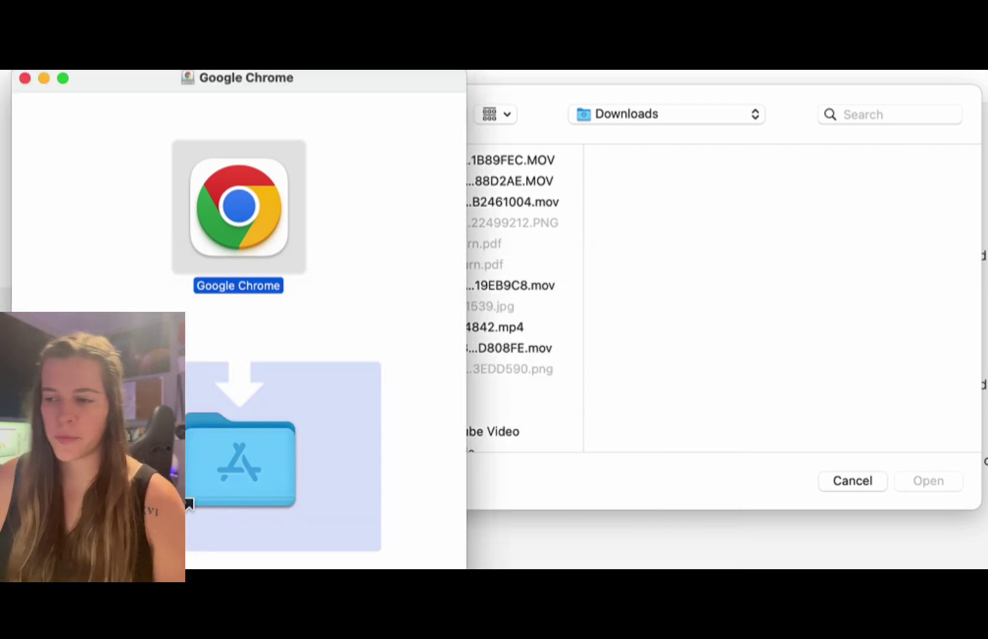
Close the Chrome installer window and return to Chrome's address bar
click(25, 78)
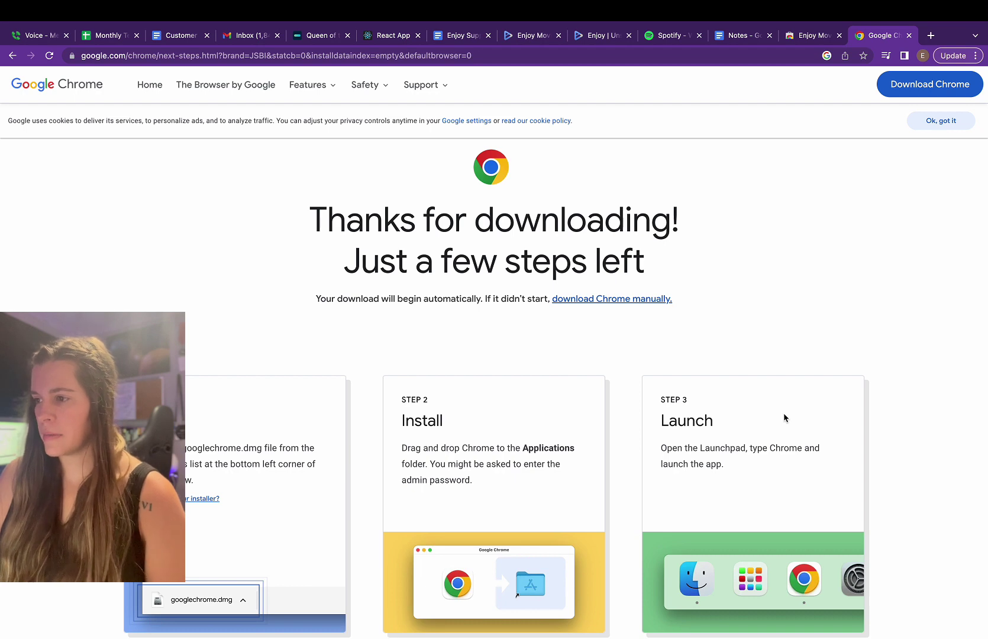
mouse_move(716, 627)
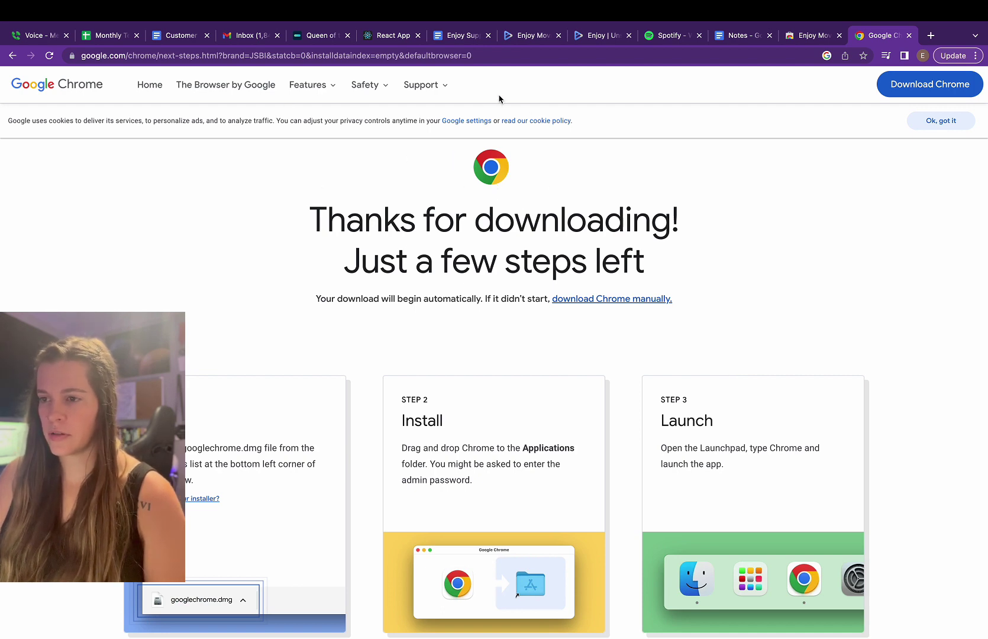
click(512, 56)
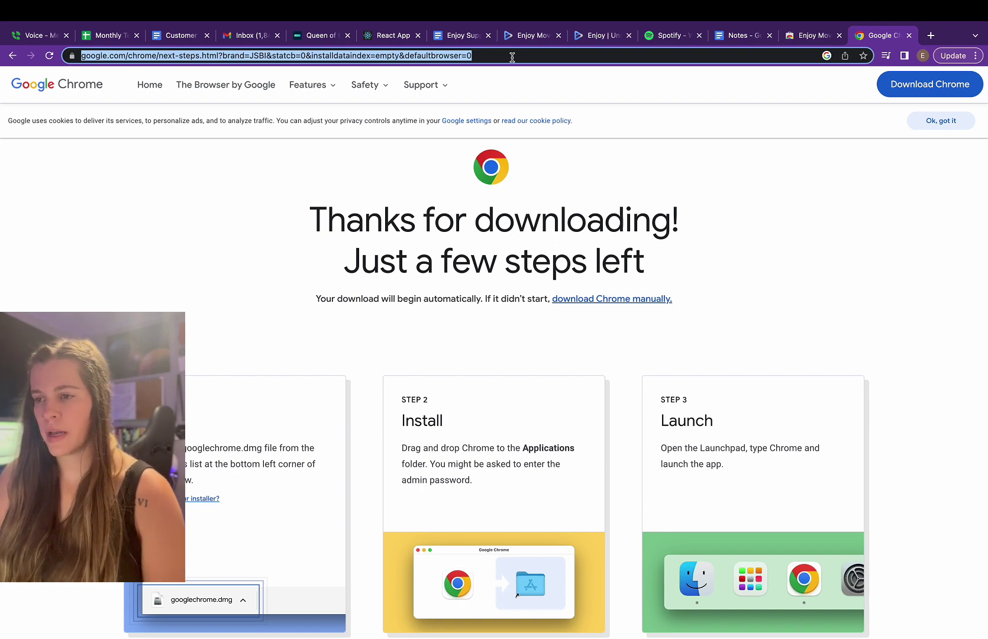
Search Google for 'chrome web store' and go to the Chrome Web Store
click(812, 37)
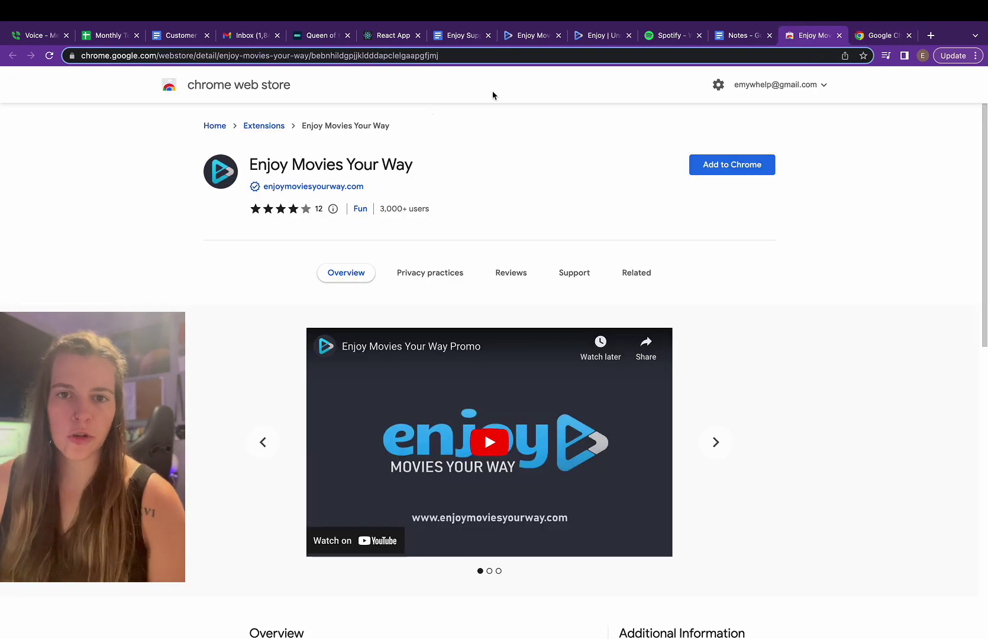
click(174, 58)
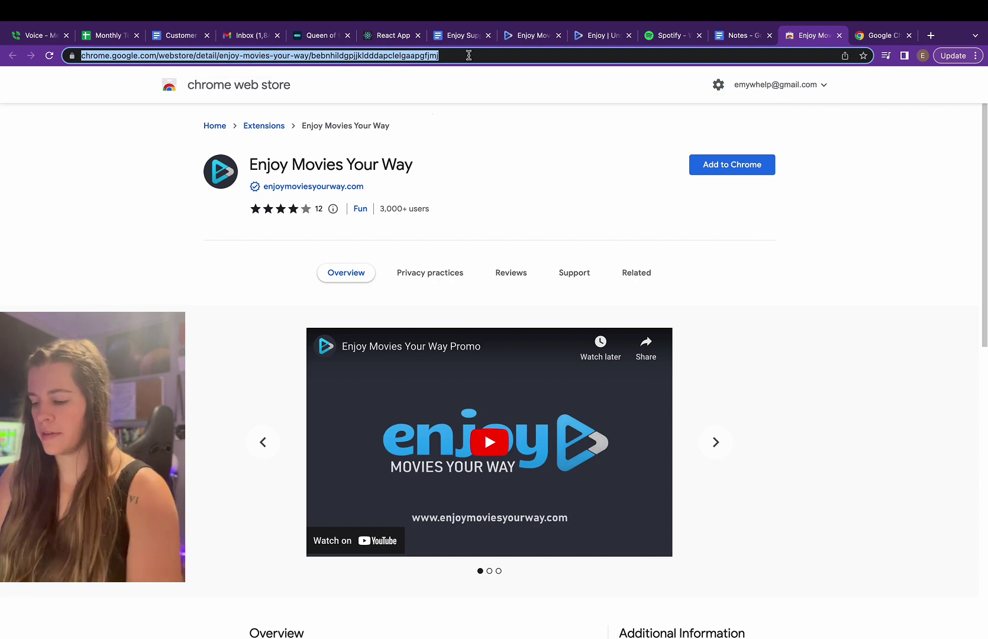
text(go)
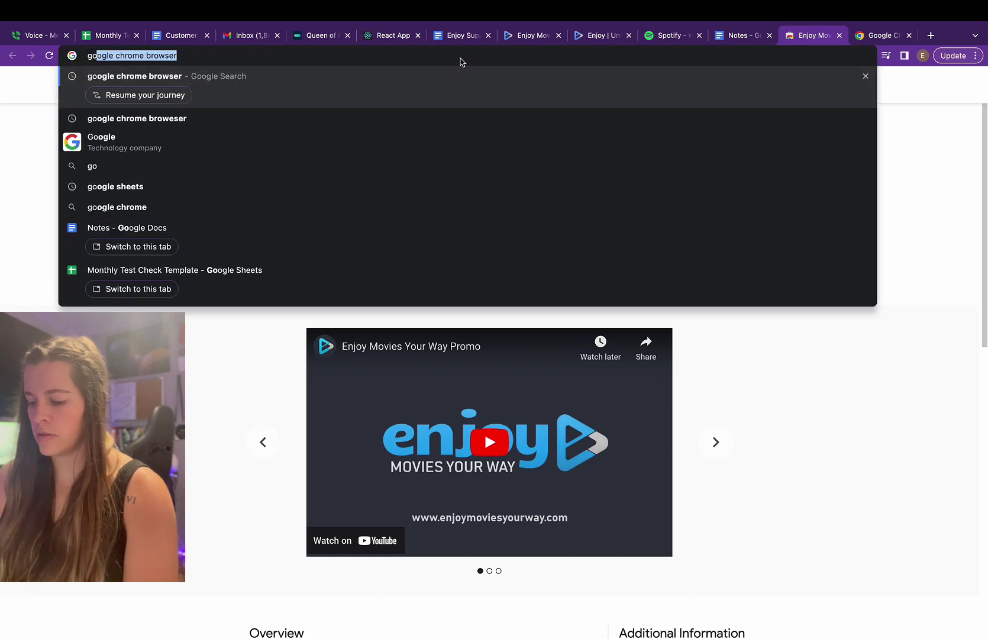
text(og chrome we)
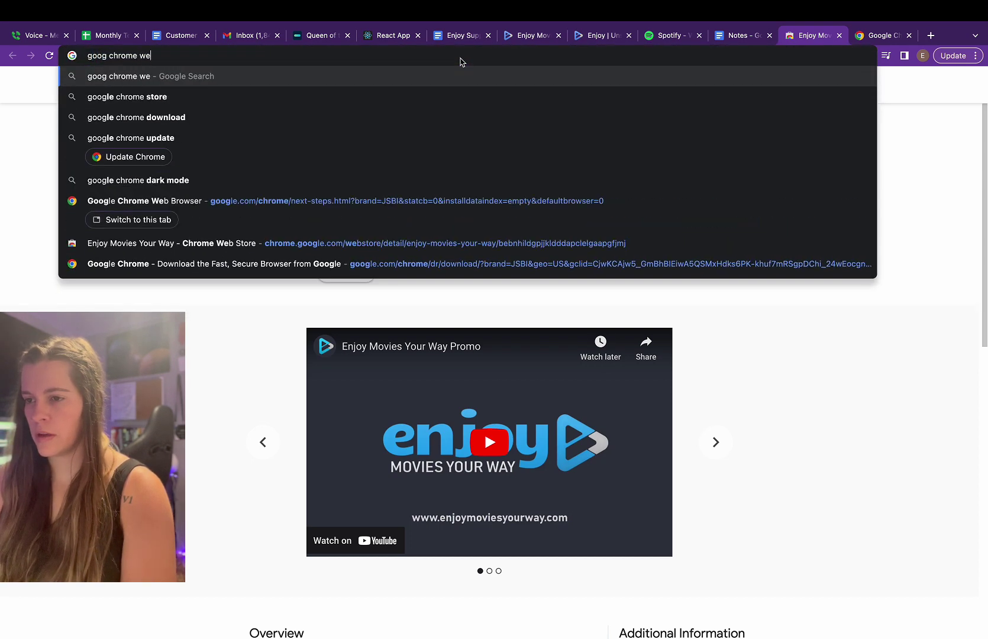
text(b store)
key(Return)
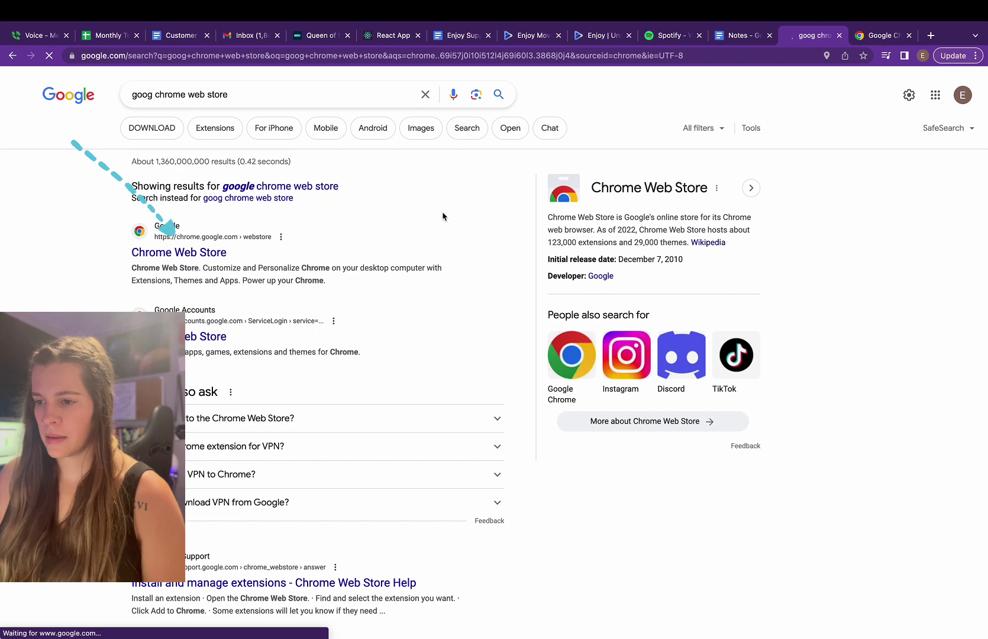
click(197, 255)
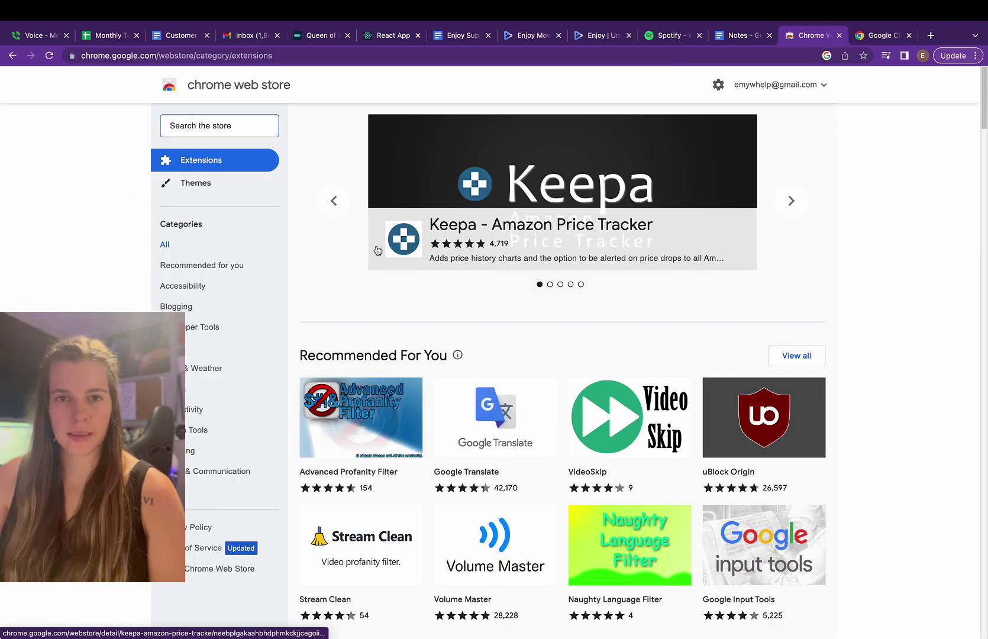
Search the store for 'enjoy movies your way'
click(216, 125)
text(enjoy movies y)
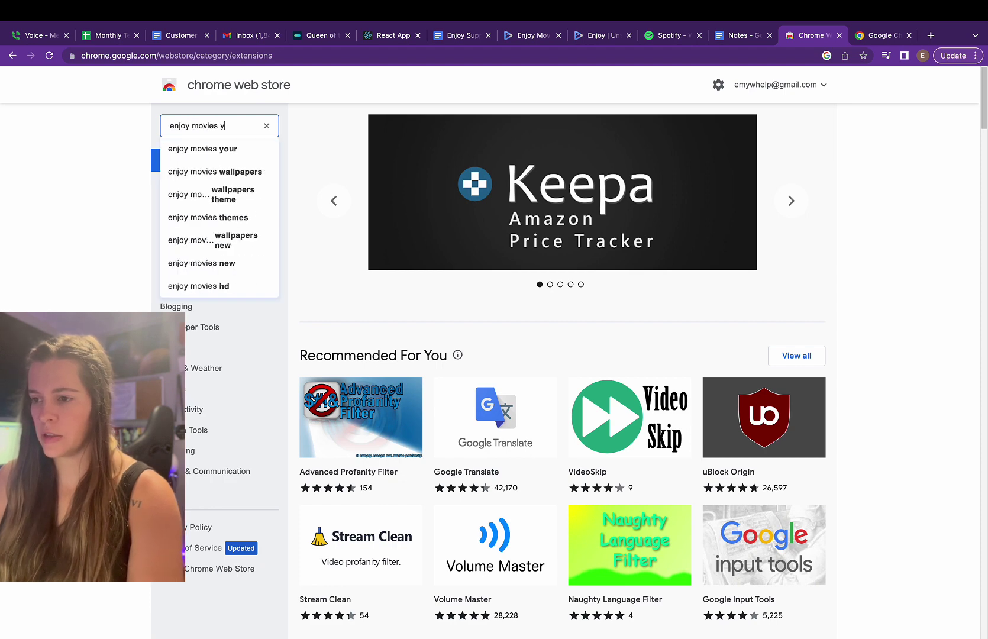
text(our way)
key(Return)
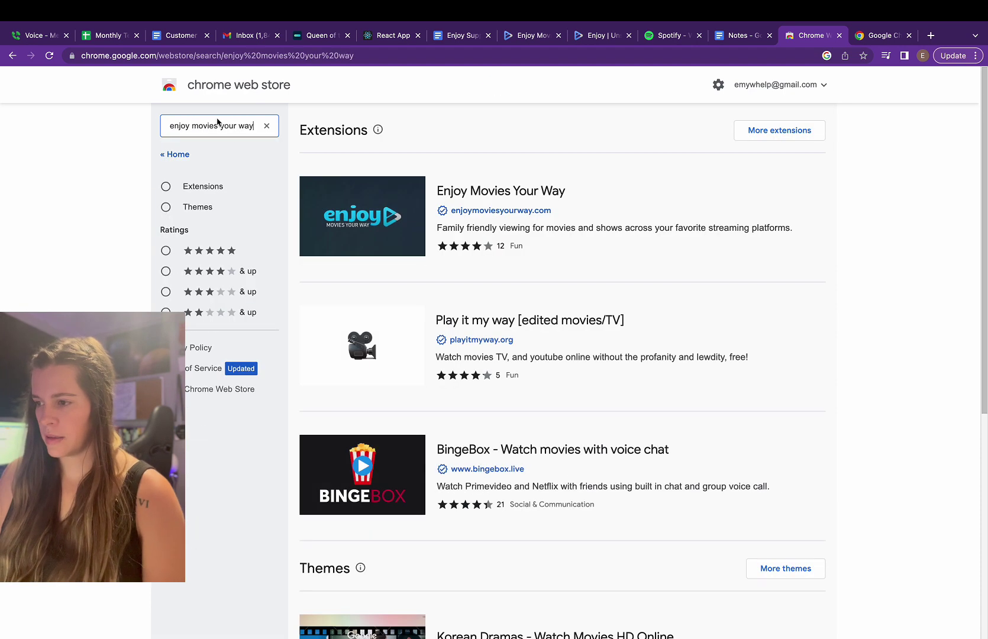
Add the Enjoy Movies Your Way extension to Chrome
click(566, 201)
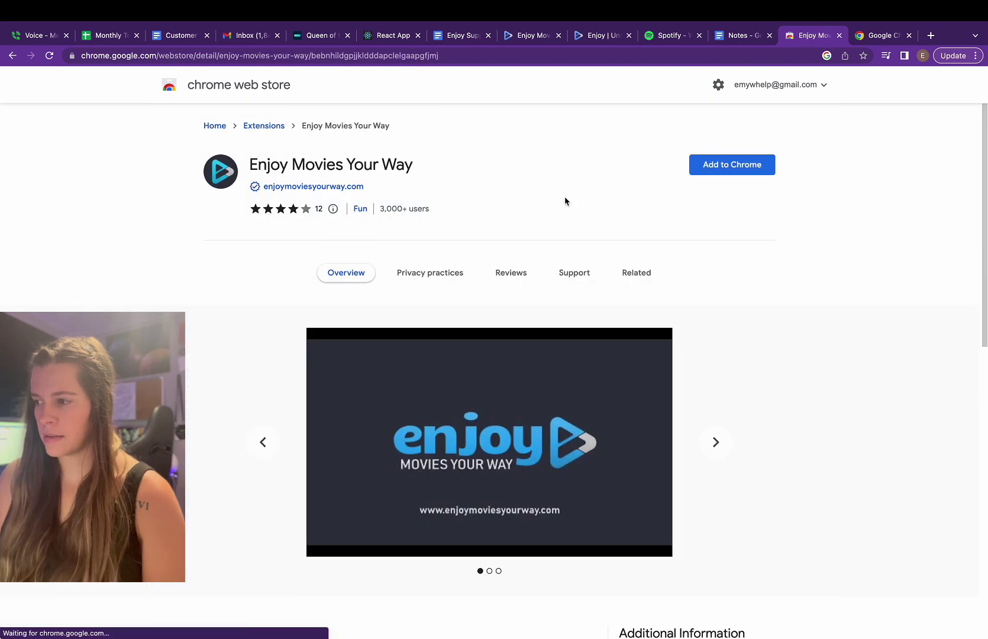
click(733, 168)
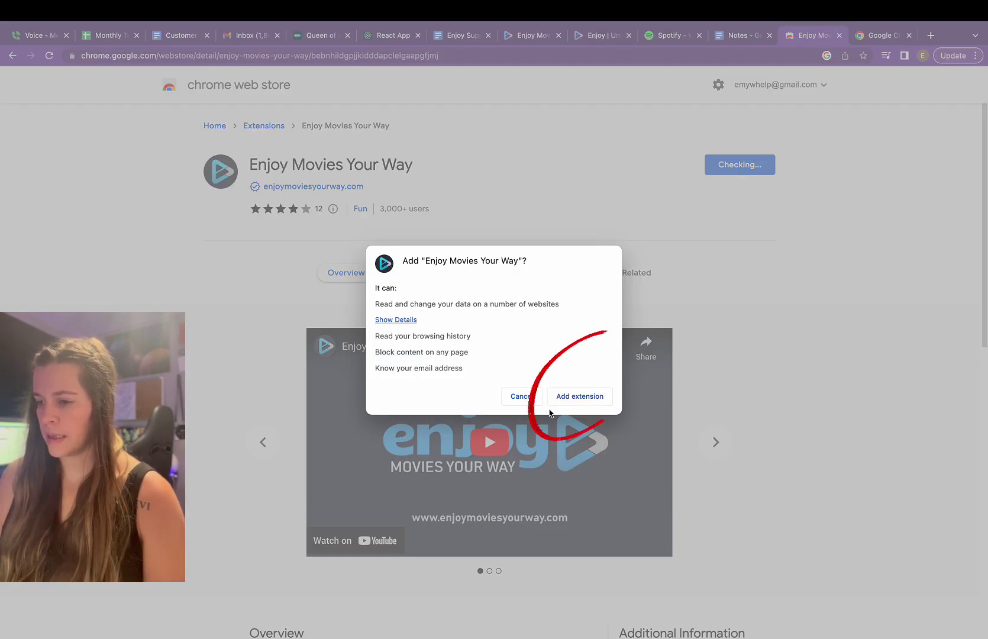
click(583, 396)
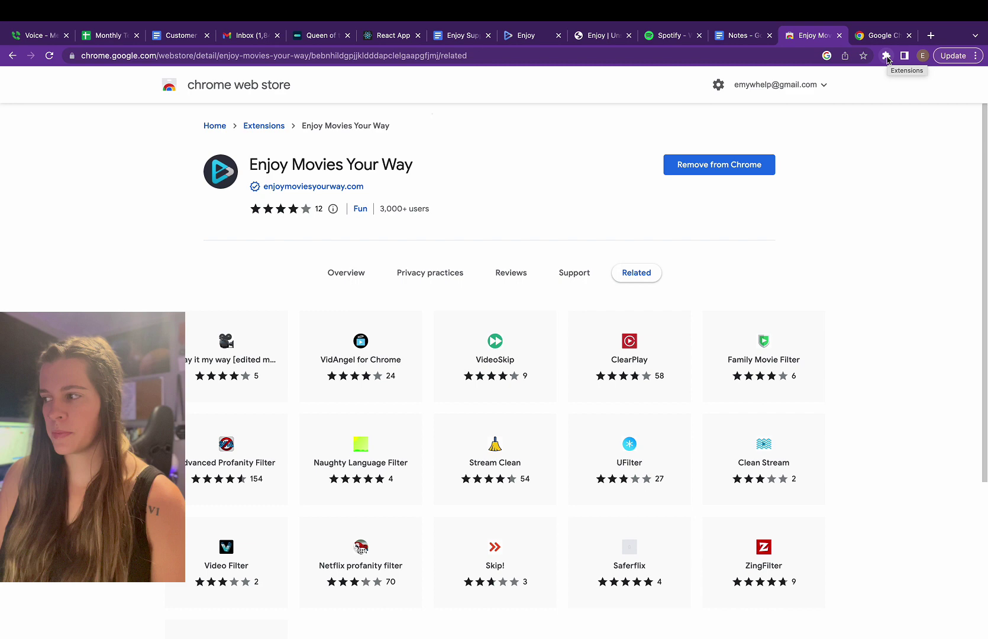
Open the extension from the Extensions menu and go to its My Account page
click(886, 57)
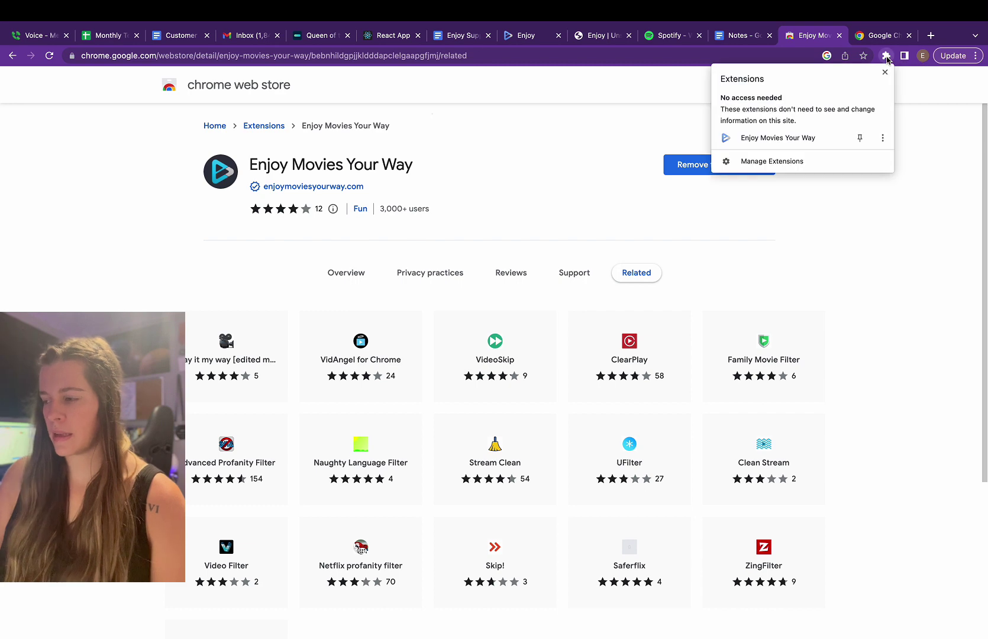
click(827, 142)
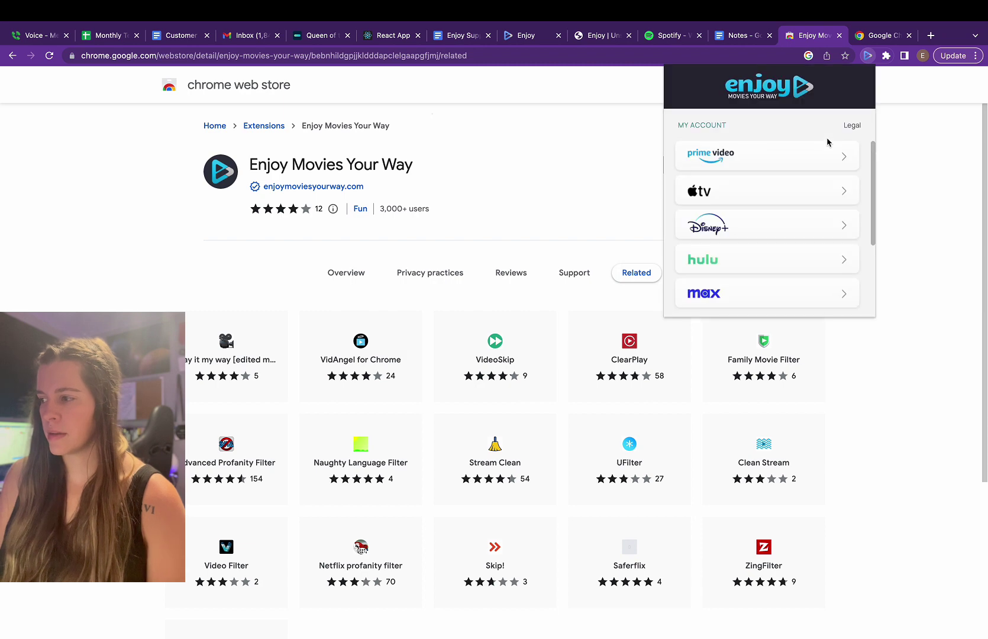
scroll(840, 206, down, 3)
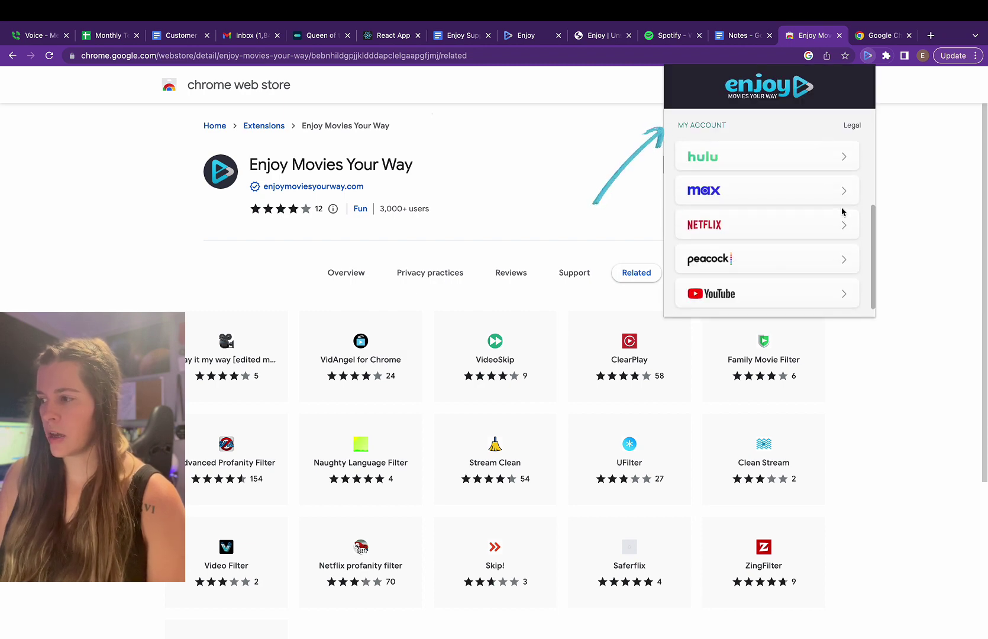
scroll(840, 213, up, 3)
click(715, 131)
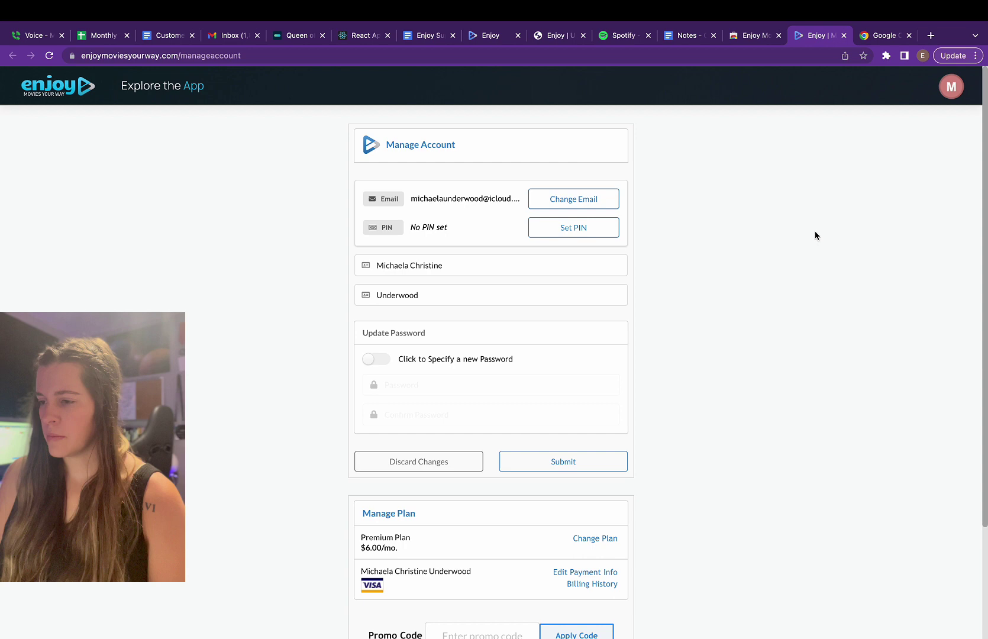
Dismiss the account's profile menu and open a new tab with the Google start page
click(947, 97)
click(756, 443)
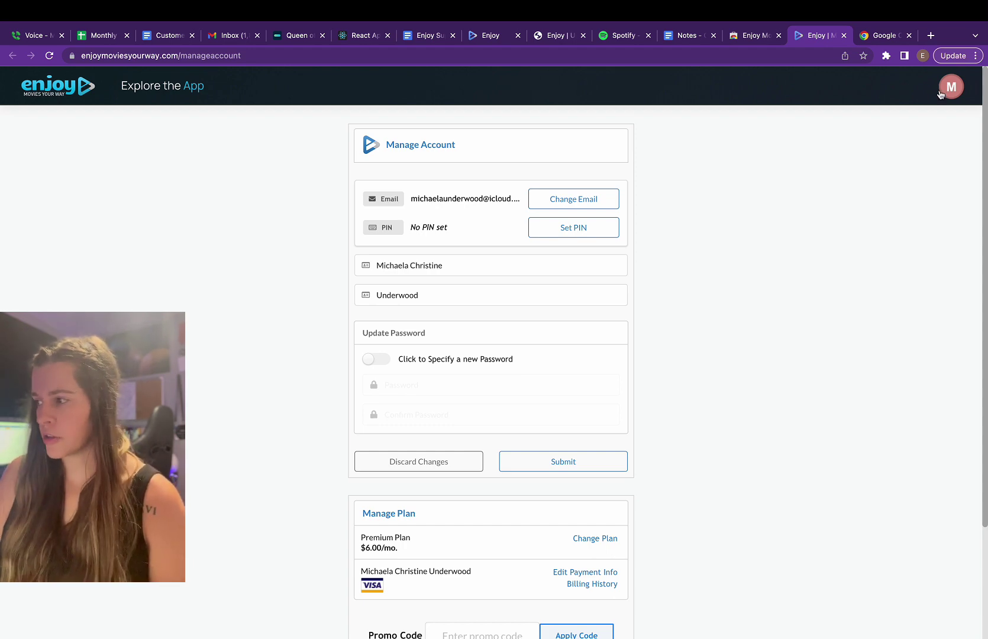
click(930, 36)
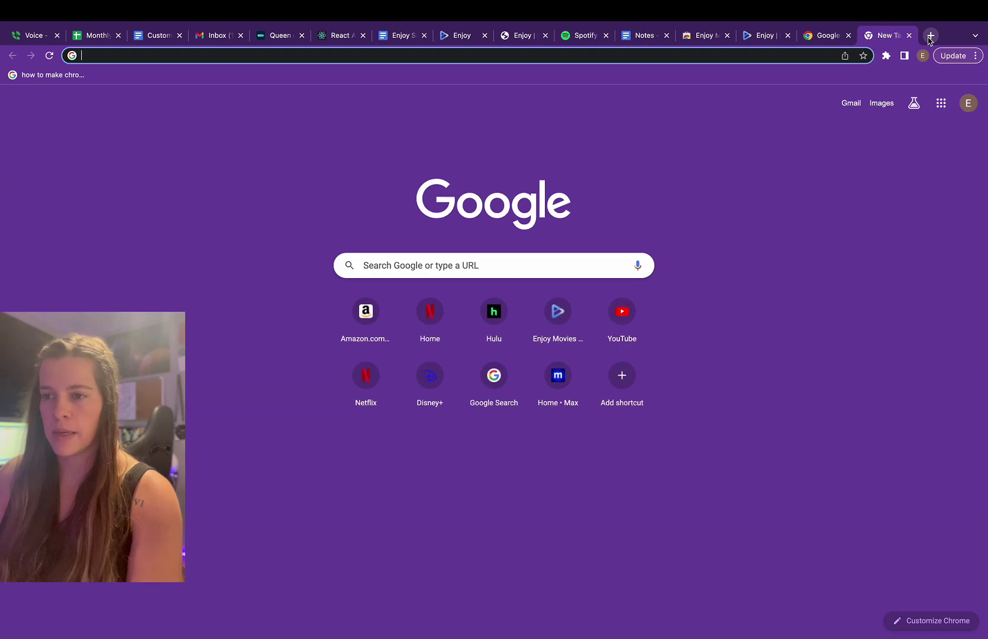
Go to Netflix, scroll the browse page, and open Groundhog Day to play it
text(netflix)
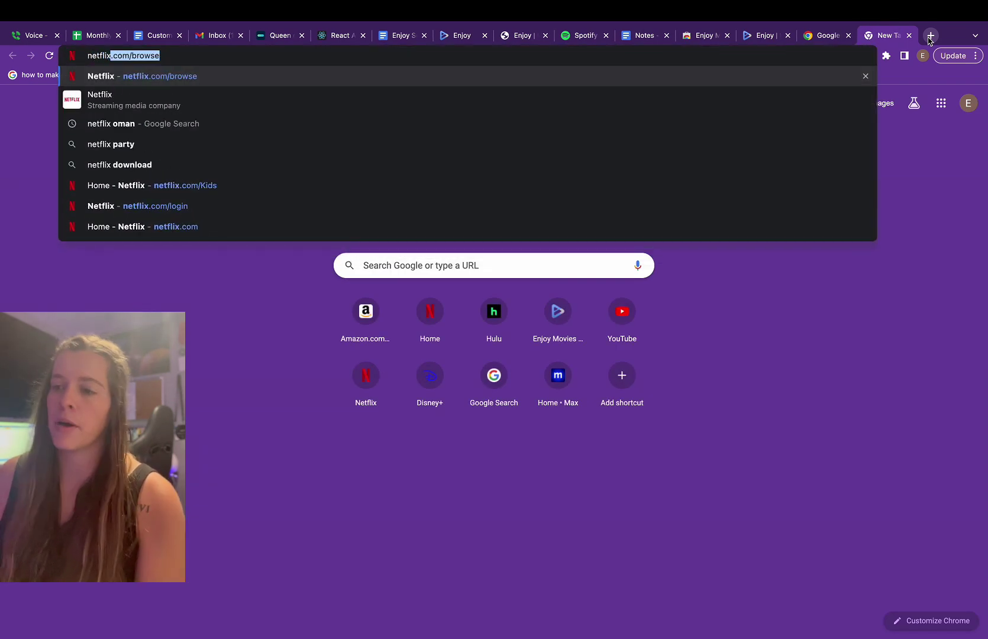
key(Return)
scroll(575, 337, down, 4)
scroll(575, 342, down, 6)
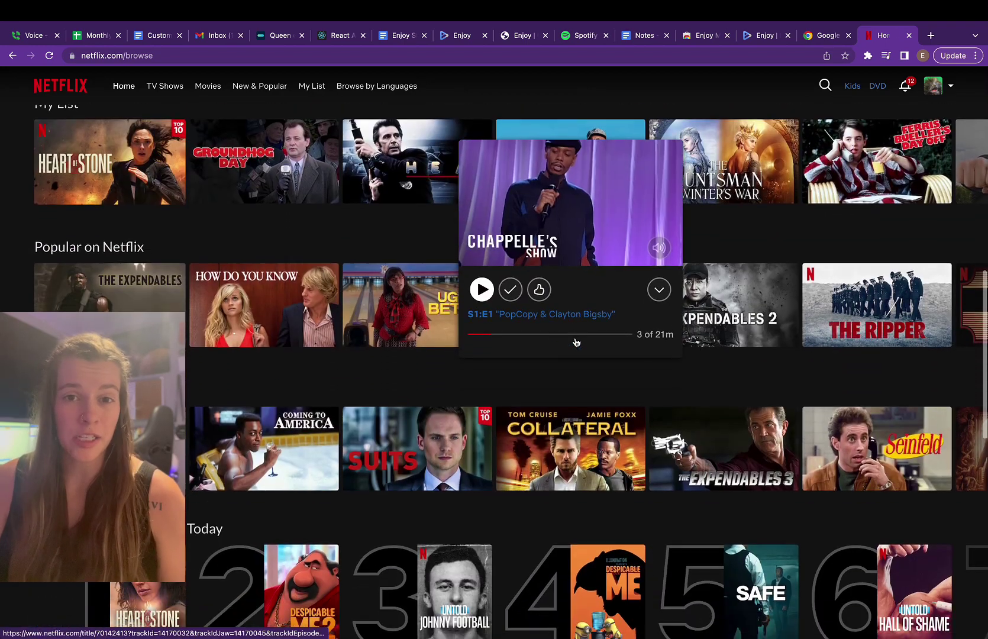
click(266, 169)
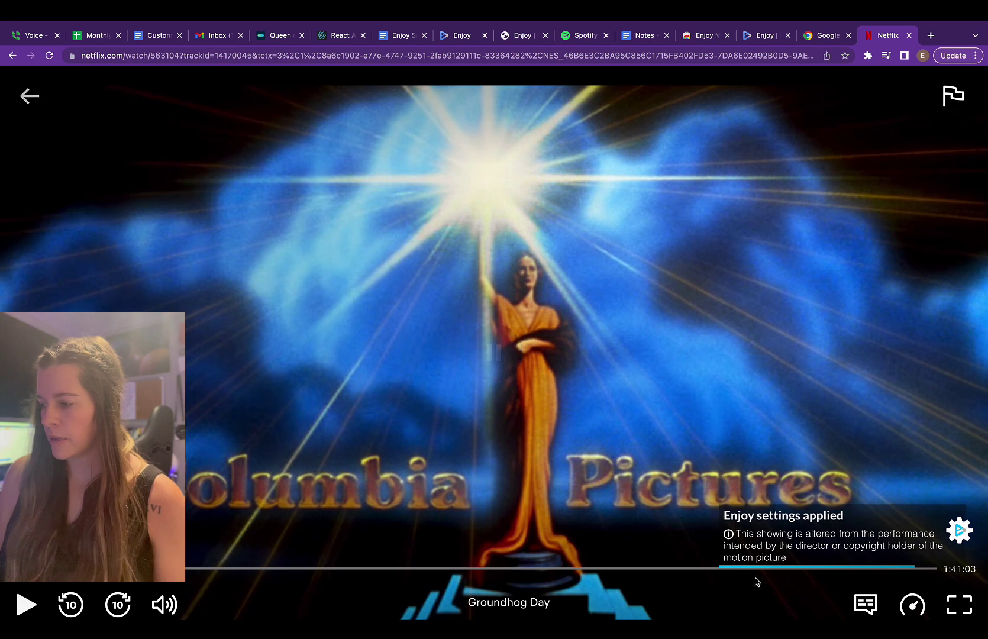
Open Enjoy Filters and expand Violence > Non-Graphic Violence > Level 3 > Moderate Conflict
click(959, 530)
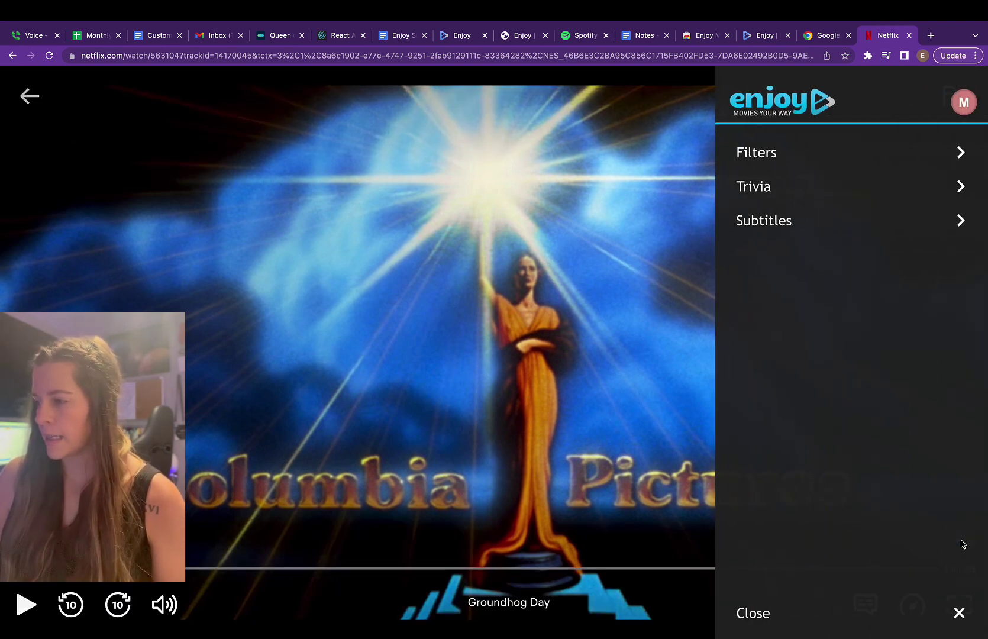
click(820, 153)
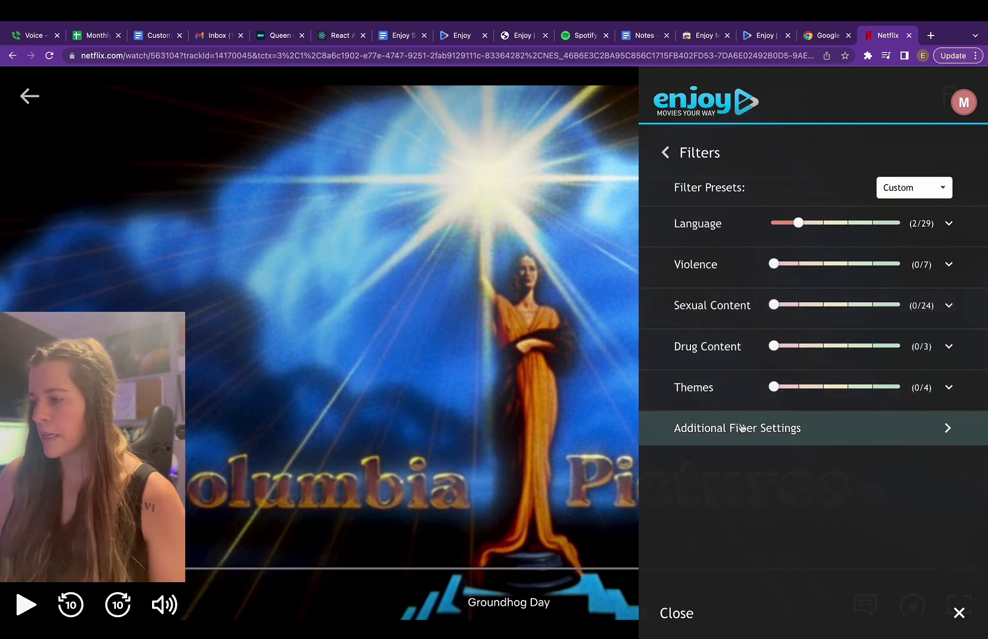
click(950, 266)
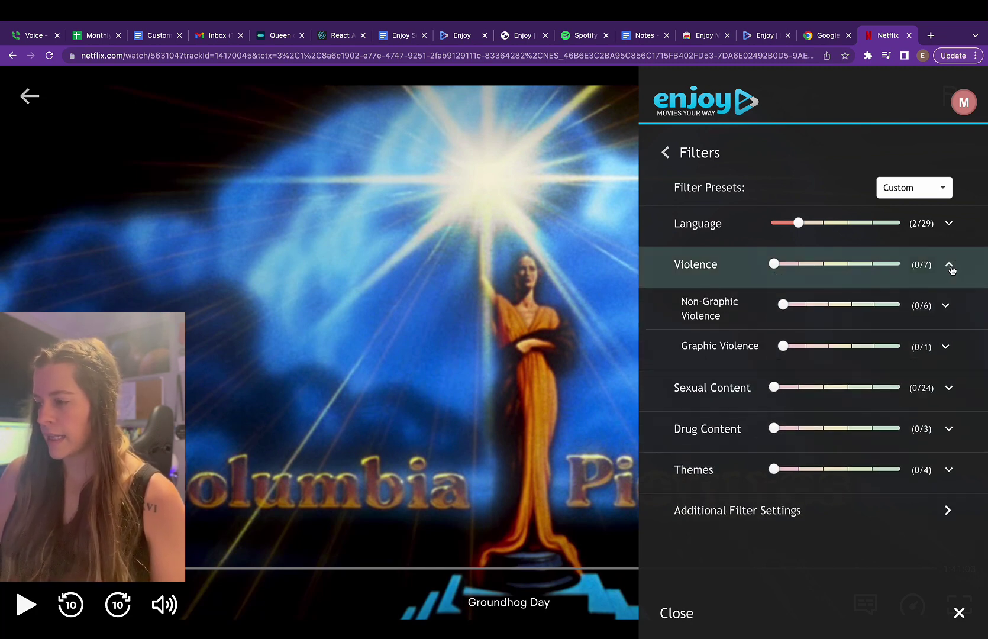
click(945, 305)
click(944, 348)
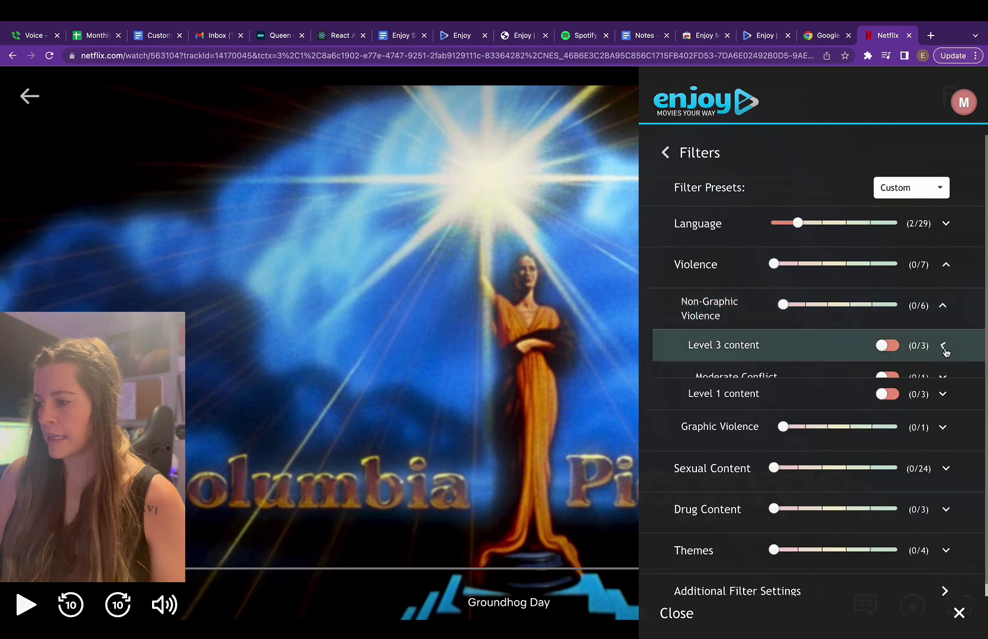
click(942, 377)
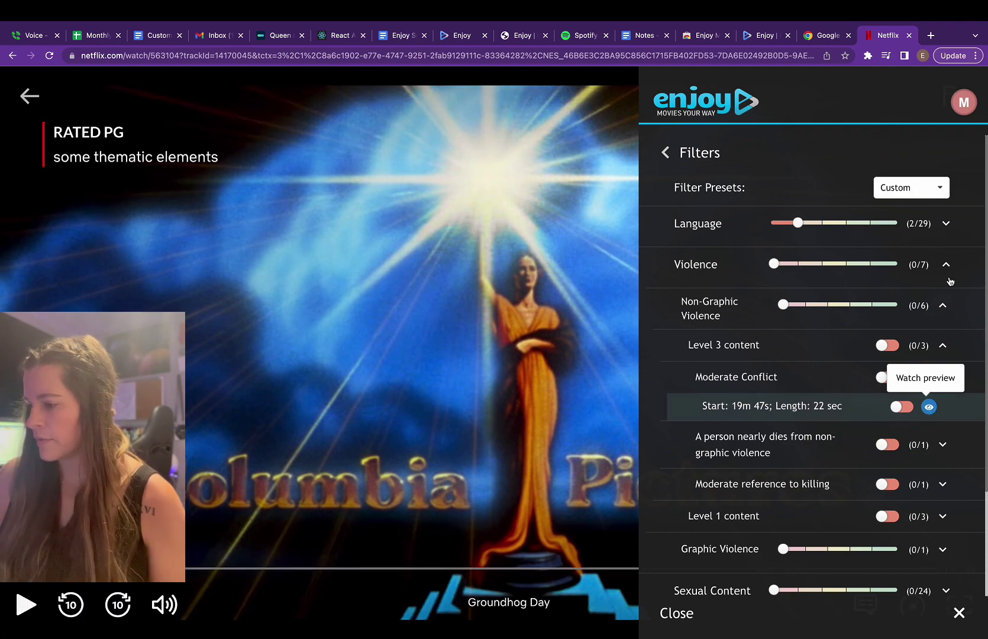
Close the Enjoy filter panel and pause Groundhog Day with Space
click(674, 613)
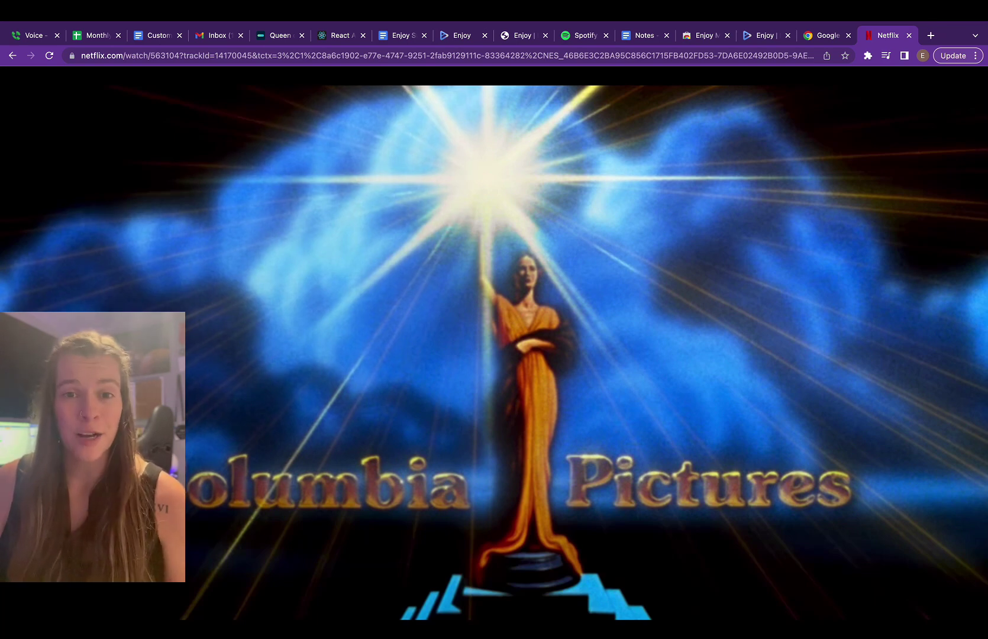
key(space)
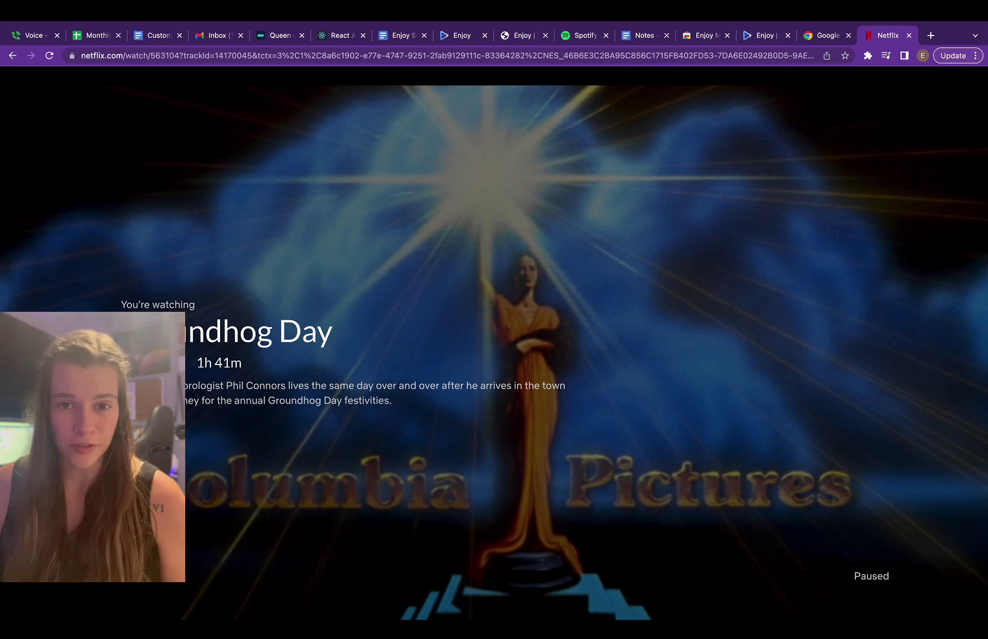